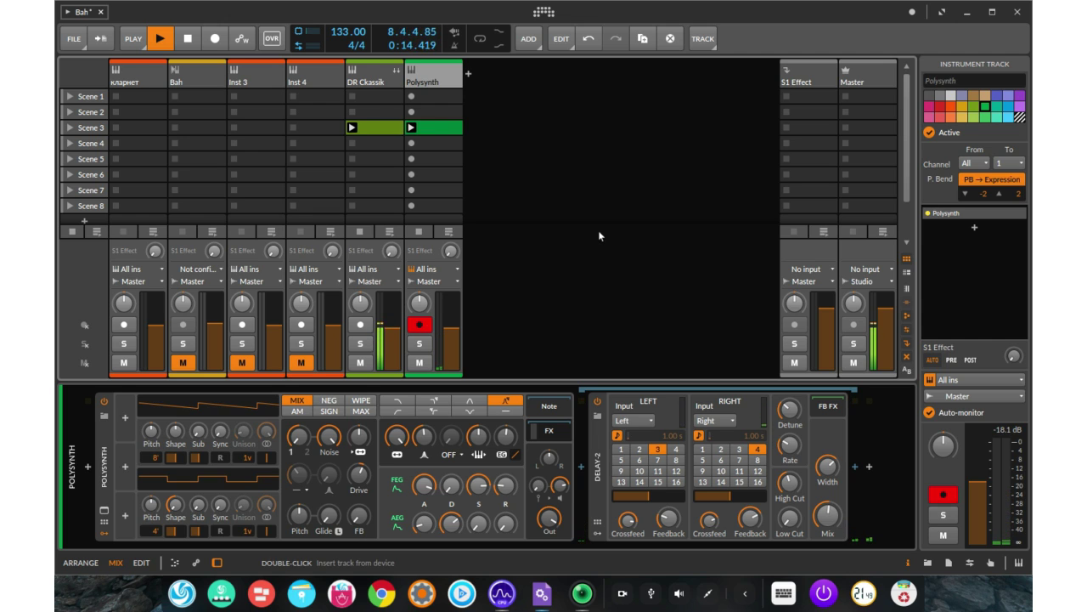
Step: Stop playback, mute the existing Polysynth track, and add a new instrument track loaded with the Polysynth device
key("space")
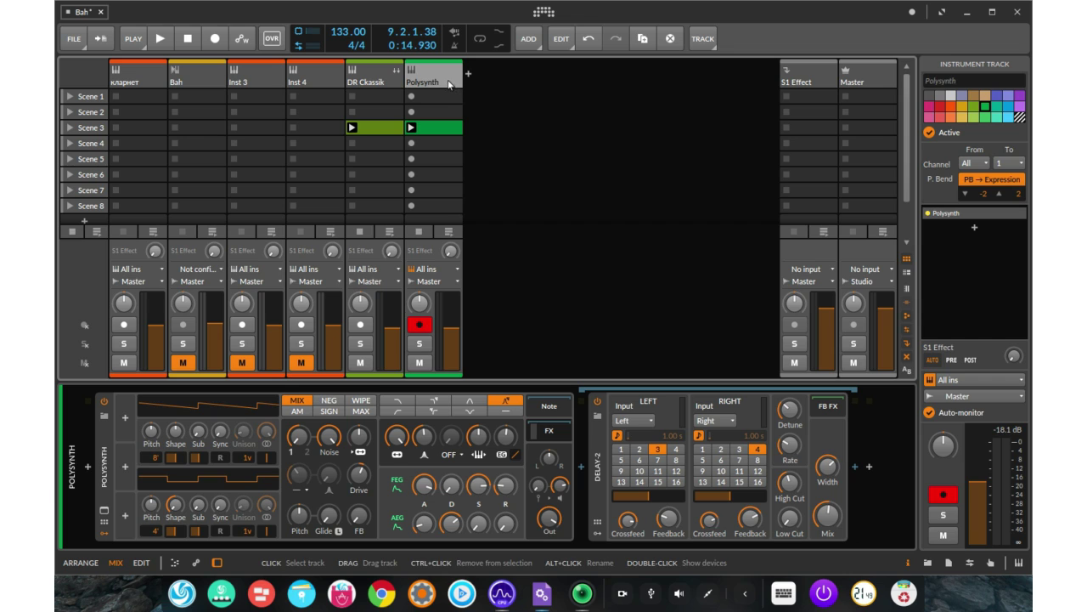
left_click(420, 363)
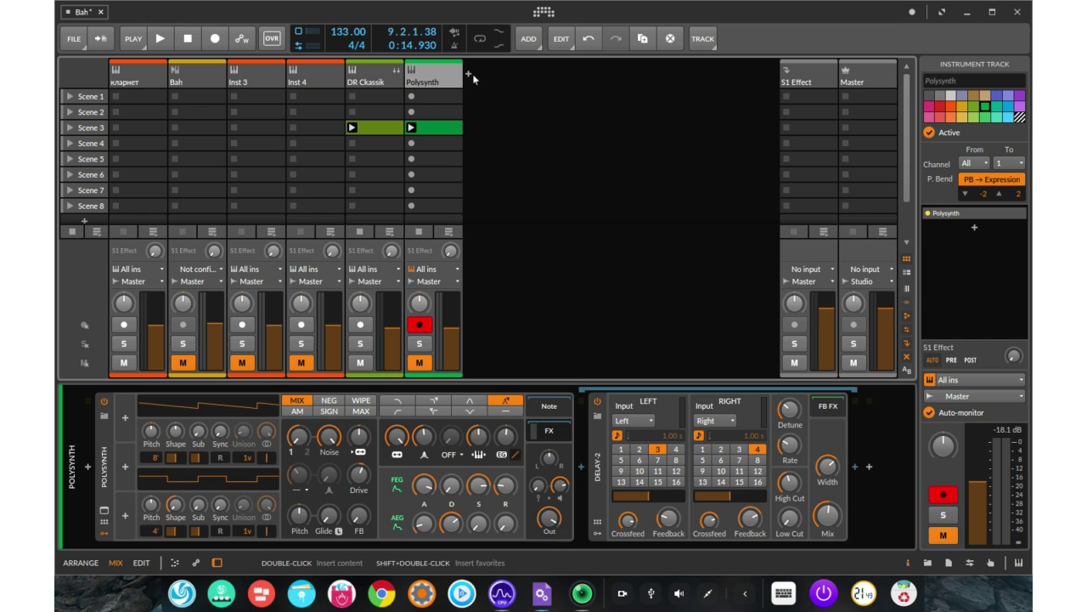
left_click(469, 76)
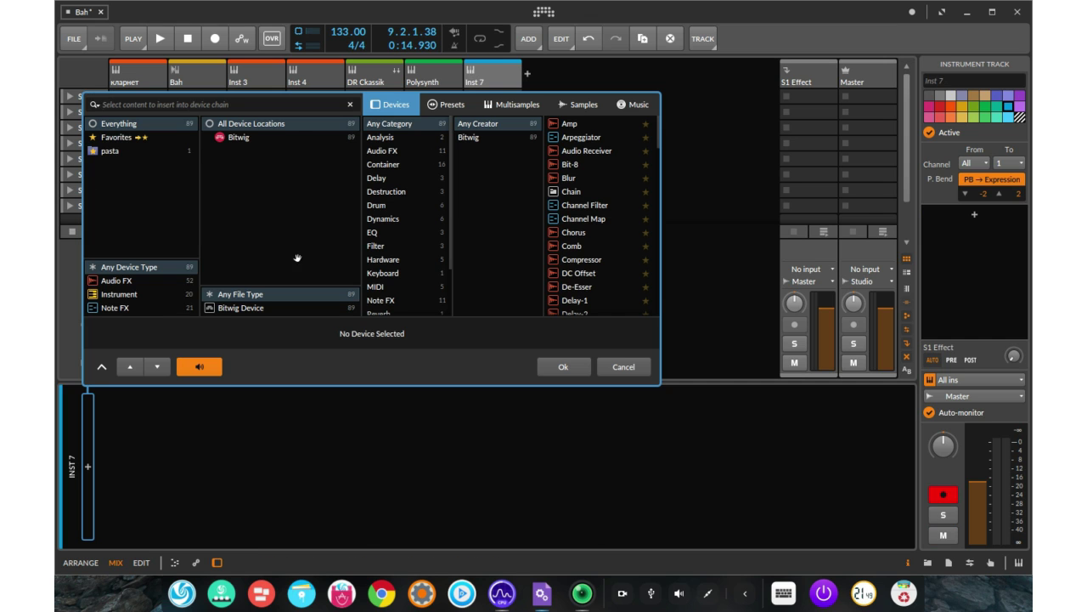
left_click(138, 295)
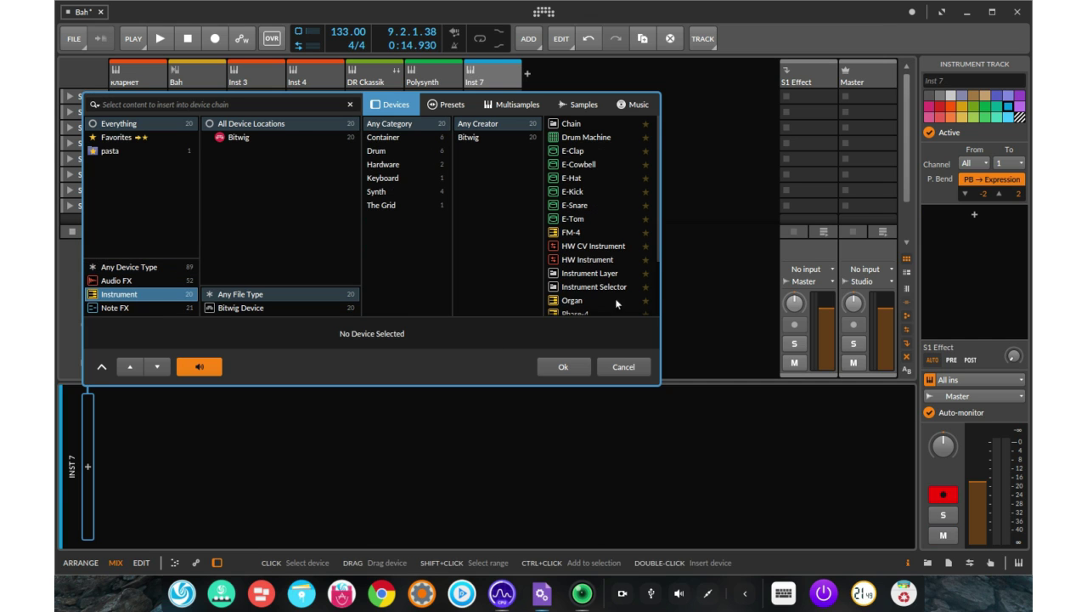
scroll(651, 225, "down", 2)
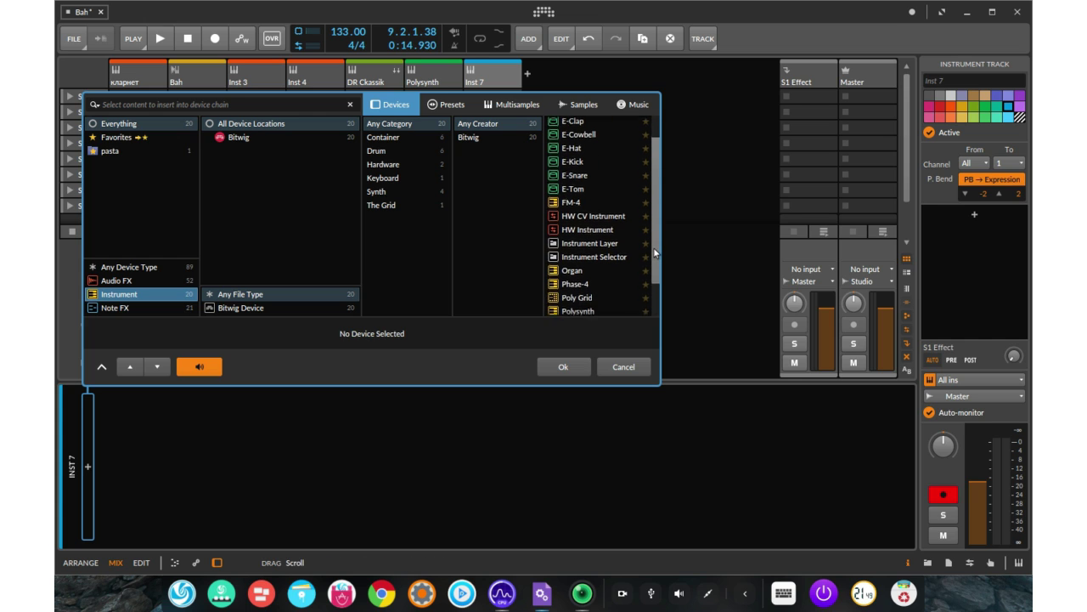
left_click(583, 306)
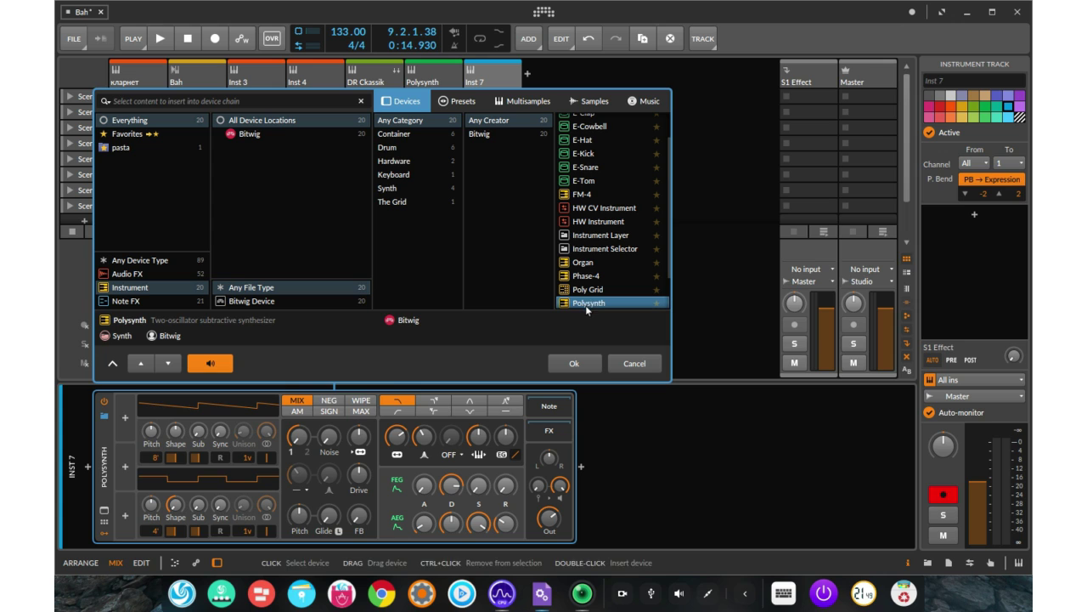
left_click(586, 364)
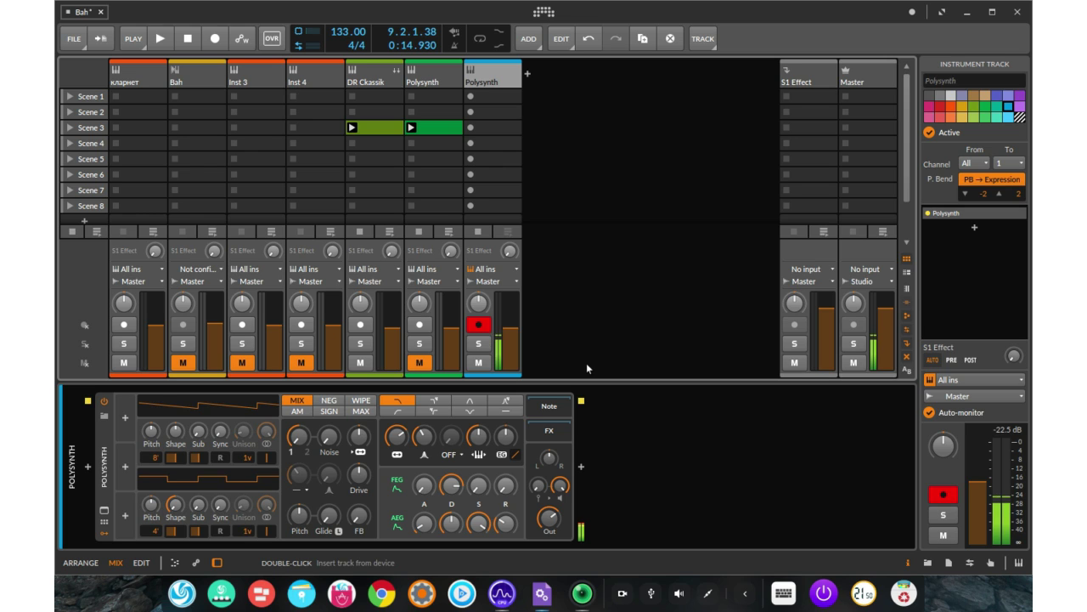
Step: Raise the new synth's noise to 100%, switch its filter to Band-pass (4-pole), and increase the filter resonance
left_click_drag(332, 448, 332, 397)
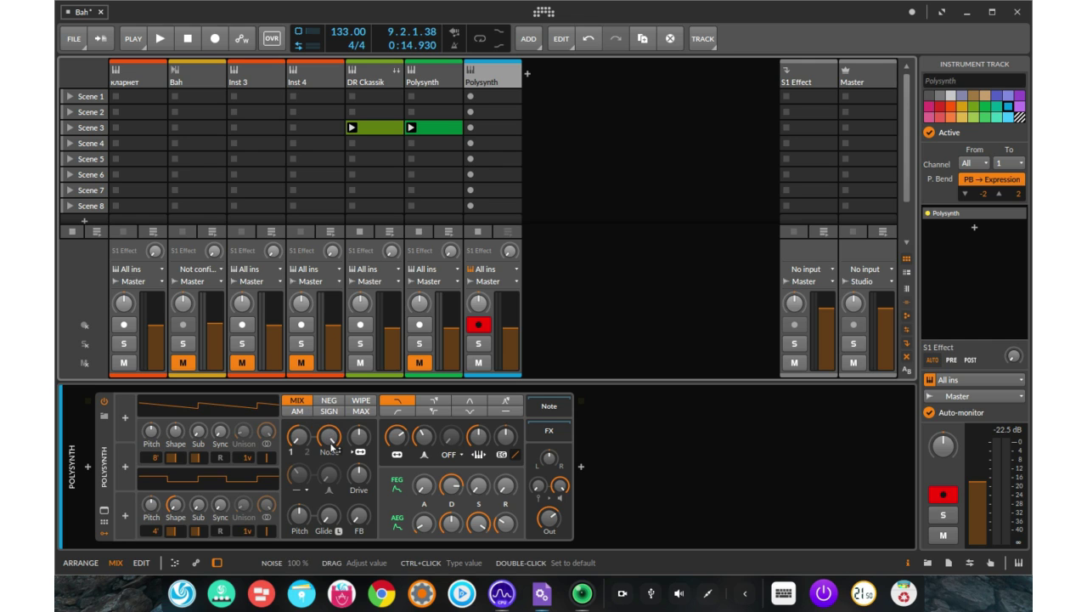
left_click(504, 402)
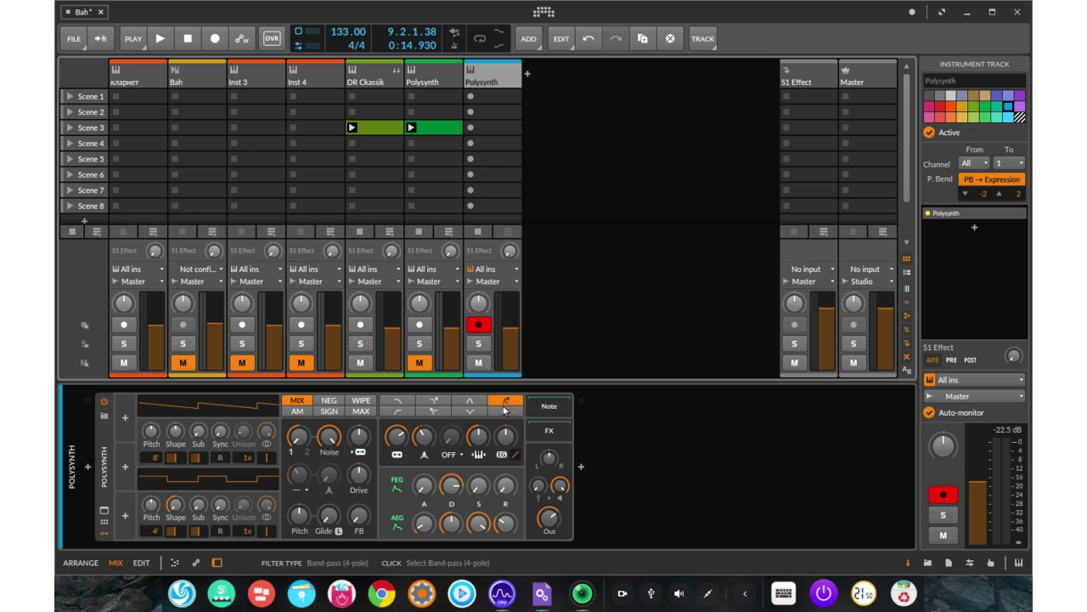
left_click_drag(424, 436, 396, 445)
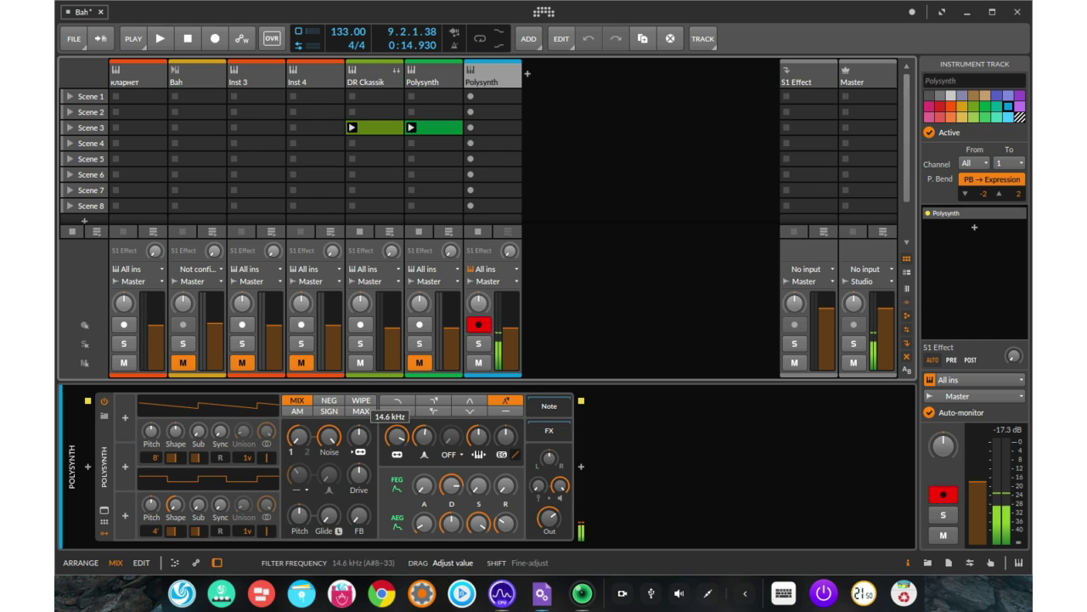
Step: Set the filter frequency to 30.0 kHz, trying the low-pass type before returning the filter to Band-pass (4-pole)
left_click(397, 470)
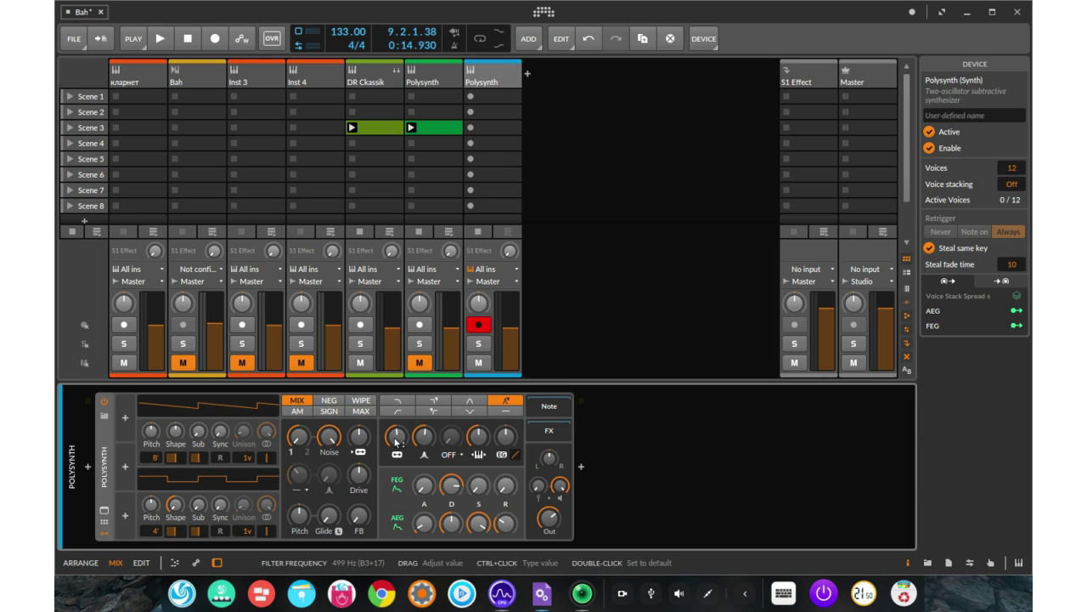
left_click(396, 399)
mouse_move(396, 444)
left_mouse_down()
mouse_move(396, 425)
mouse_move(396, 442)
left_mouse_up()
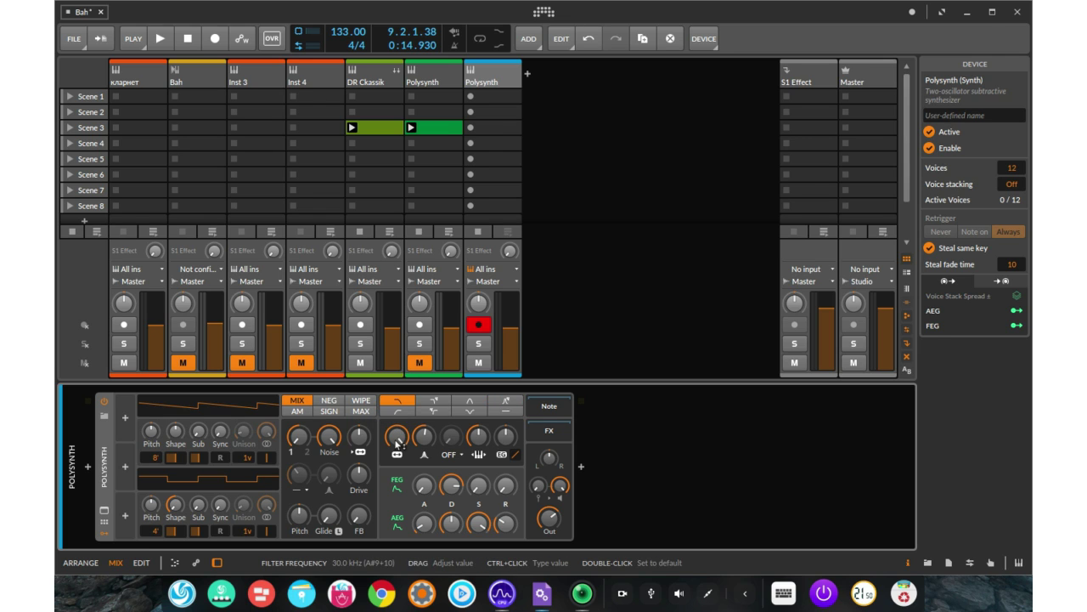
left_click(505, 400)
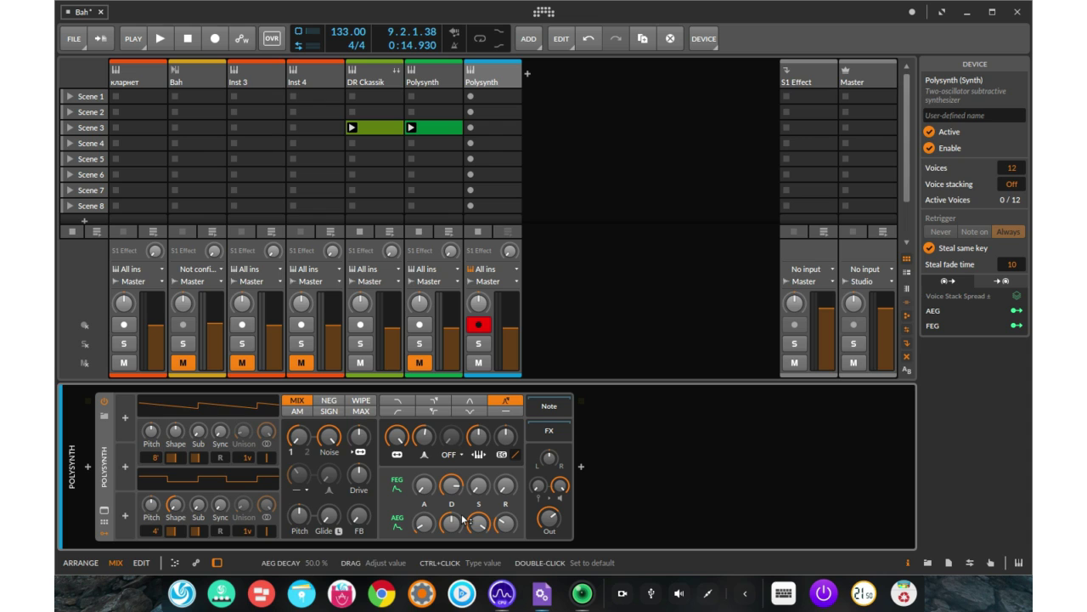
Step: Modulate the filter frequency with the filter envelope (FEG) by an amount of -111.0
left_click(398, 491)
left_click_drag(394, 441, 394, 470)
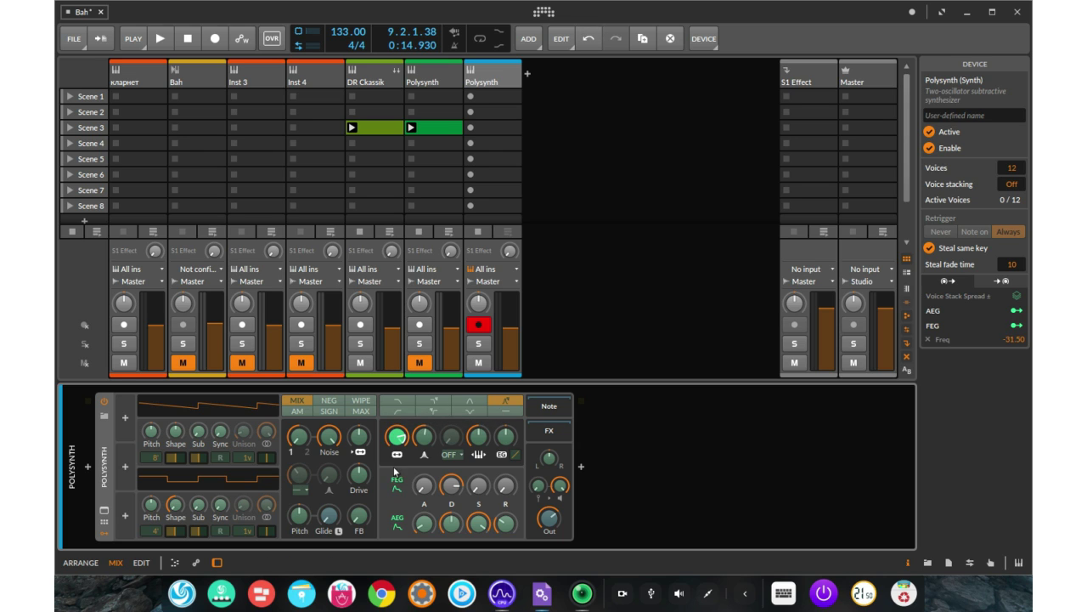
left_click_drag(394, 470, 395, 538)
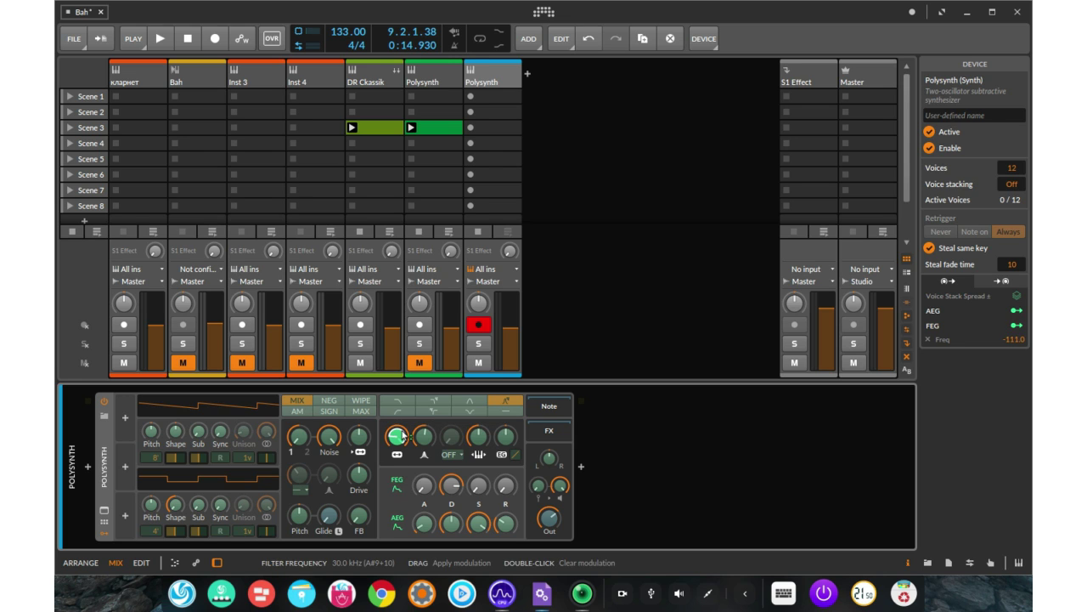
left_click(397, 490)
Step: Raise both envelope attacks, cut the AEG sustain, set the AEG decay to 80.5%, lower the AEG release and raise the FEG release
left_click_drag(424, 491, 424, 491)
left_click_drag(478, 522, 424, 522)
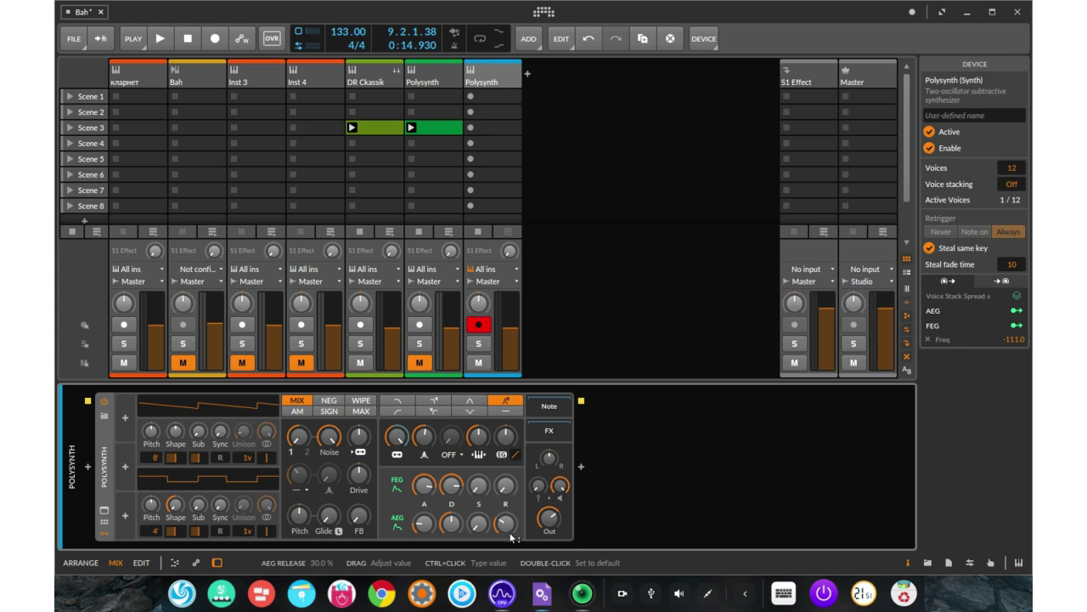
left_click_drag(451, 522, 451, 522)
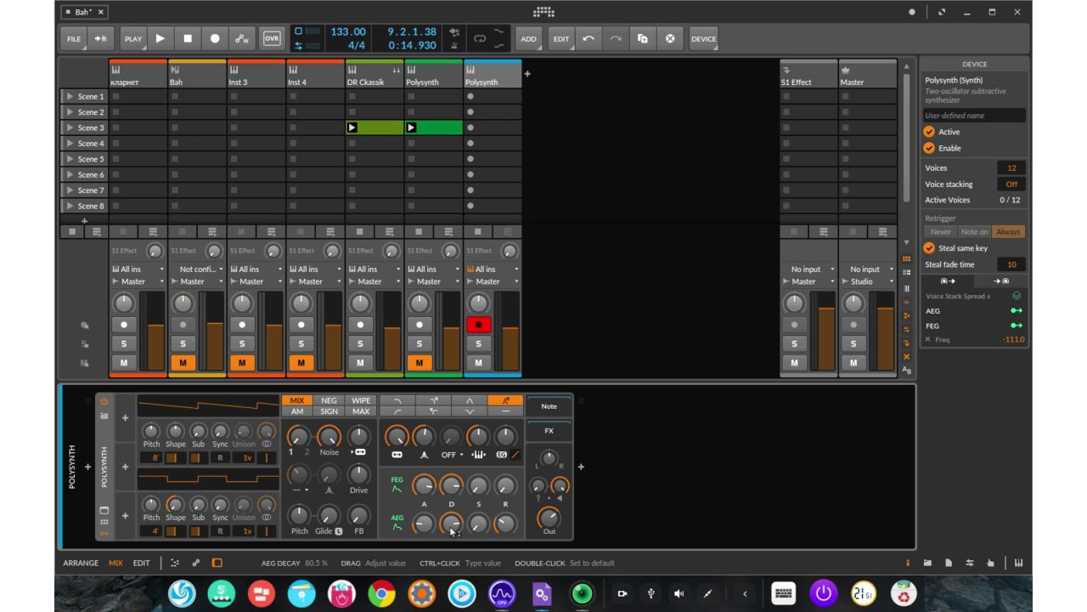
left_click(505, 524)
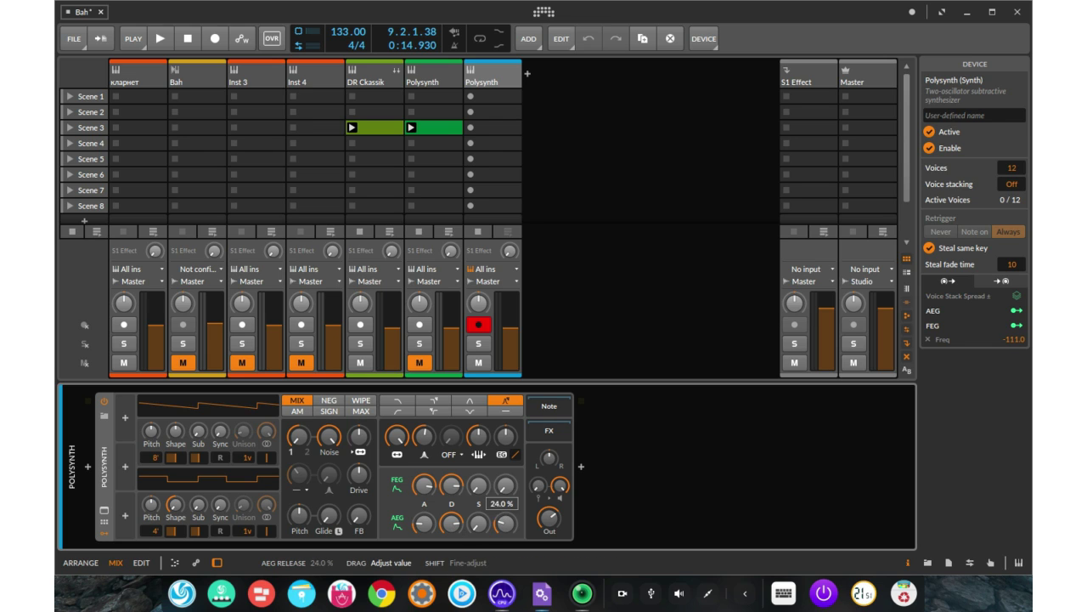
left_click_drag(505, 524, 504, 524)
left_click_drag(505, 486, 505, 496)
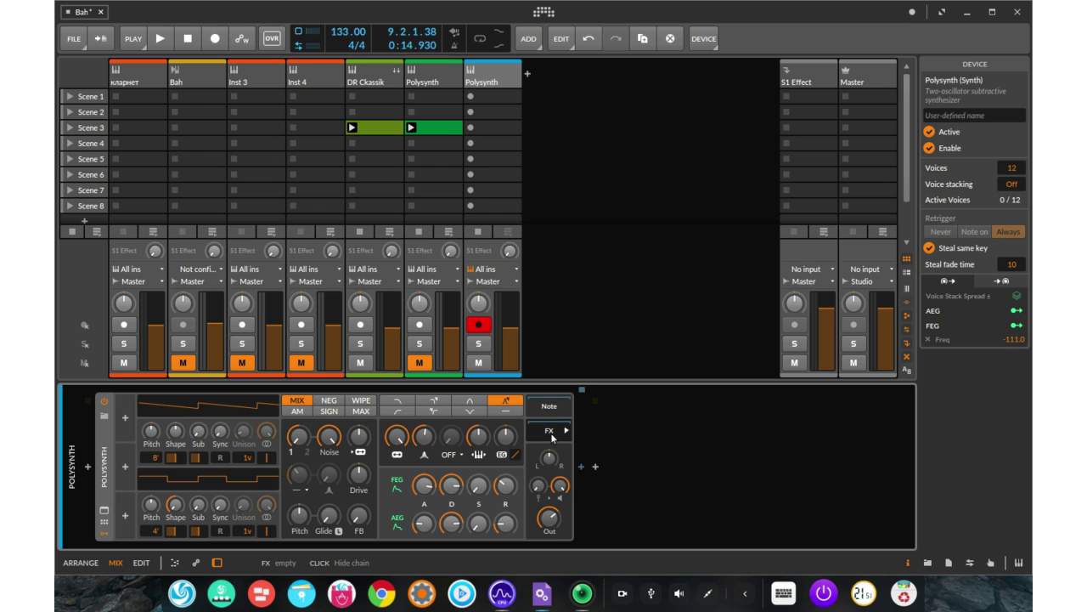
Step: Insert a Delay-2 into the synth's FX chain, then raise its mix and adjust its high cut
left_click(580, 464)
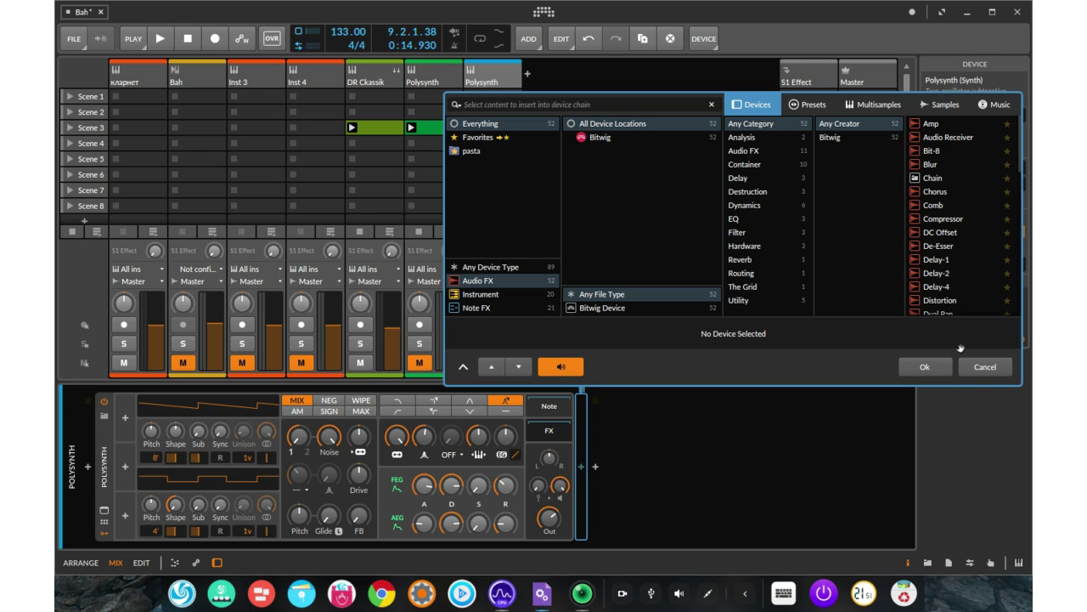
left_click(941, 273)
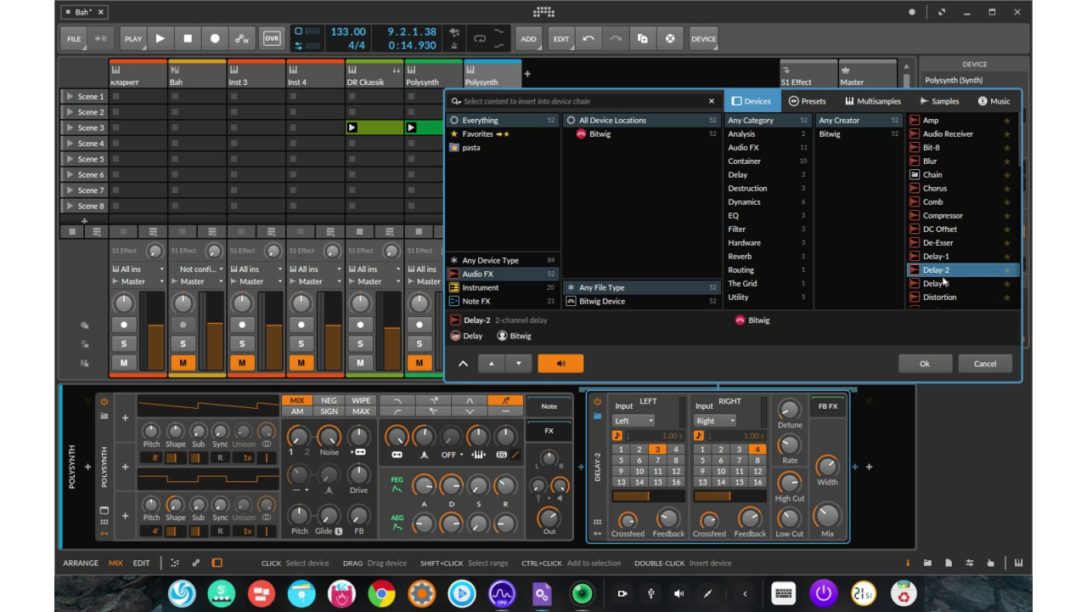
left_click(941, 363)
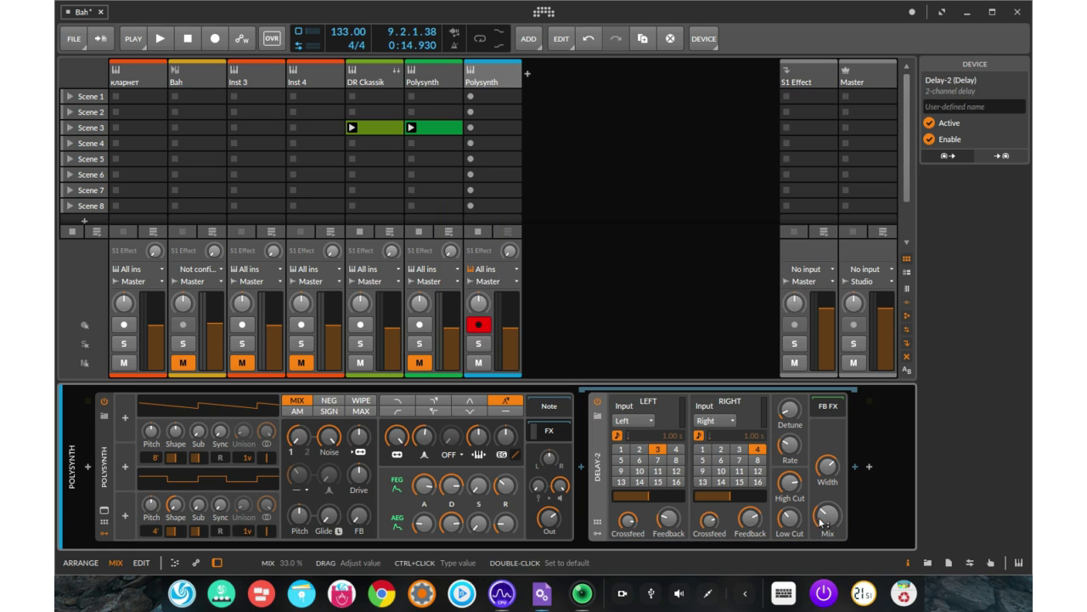
left_click_drag(821, 521, 821, 511)
left_click_drag(789, 483, 789, 506)
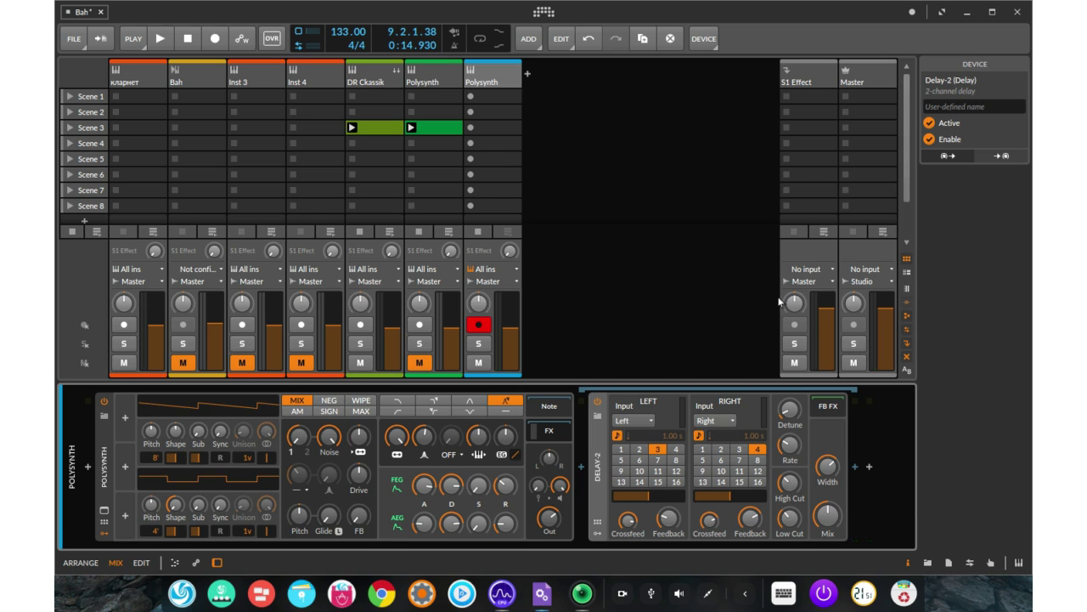
Step: Create a four-bar clip in the new track's Scene 3 slot and open it fully visible in the note editor
double_click(500, 129)
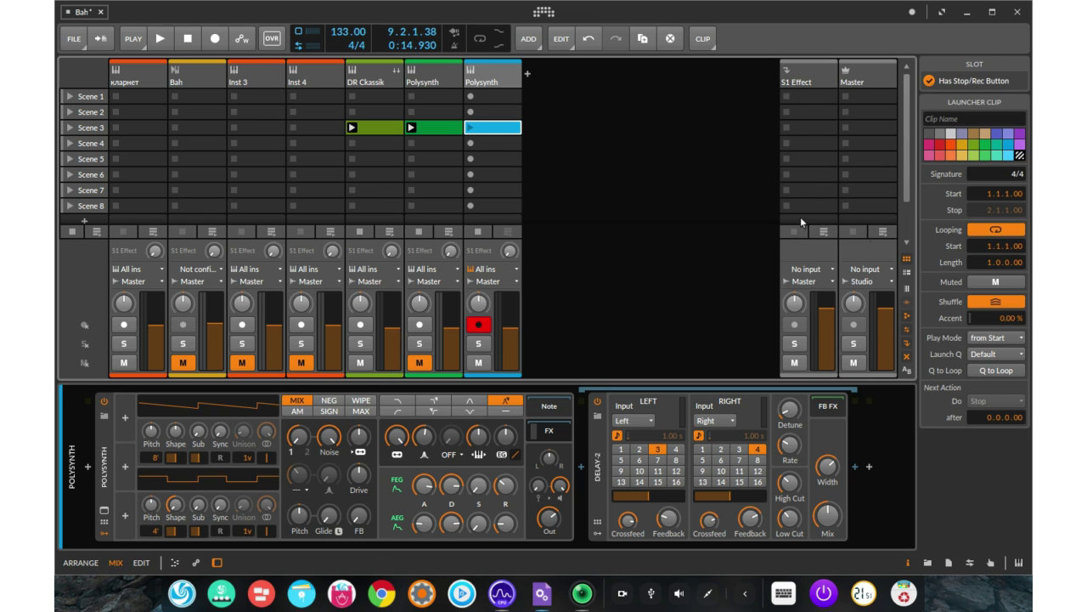
left_click_drag(990, 266, 990, 251)
double_click(501, 127)
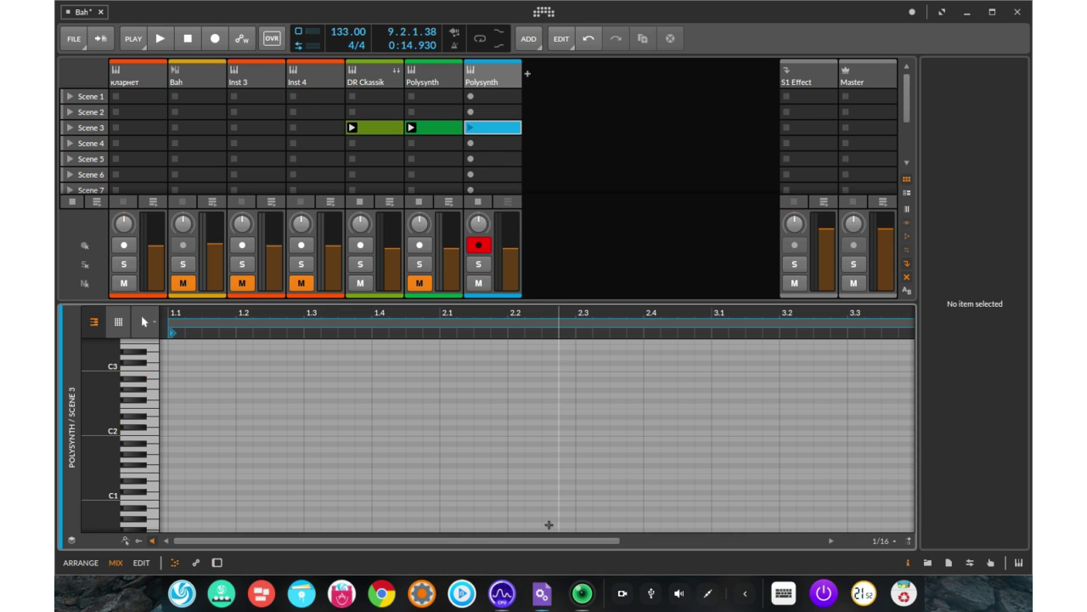
left_click_drag(437, 544, 748, 546)
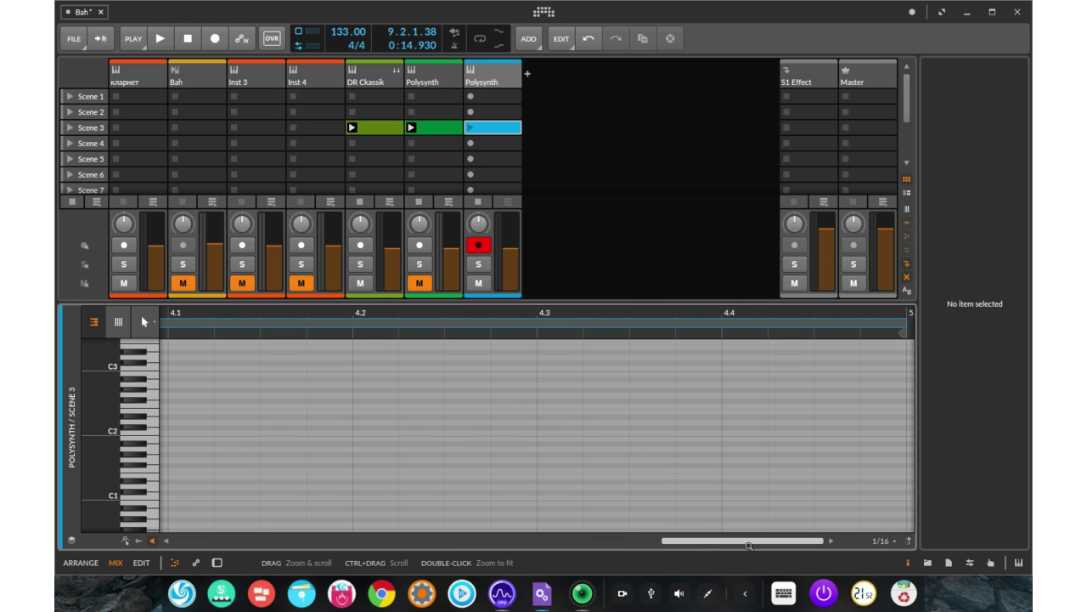
double_click(748, 542)
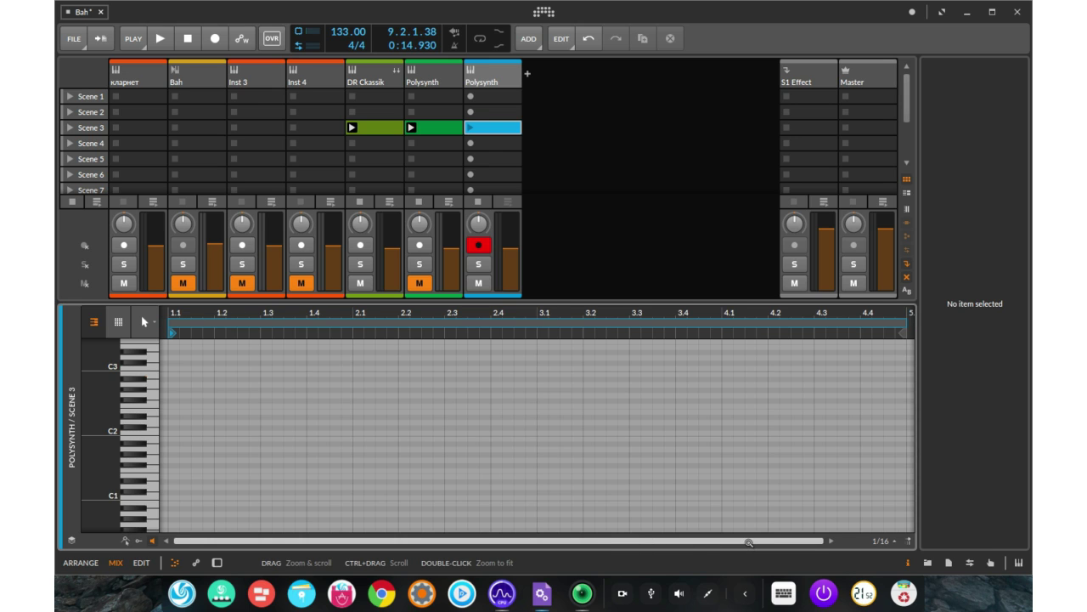
Step: Draw an F1 note starting at 4.1.1.00 and extend it to fill the clip's last bar
left_click(744, 476)
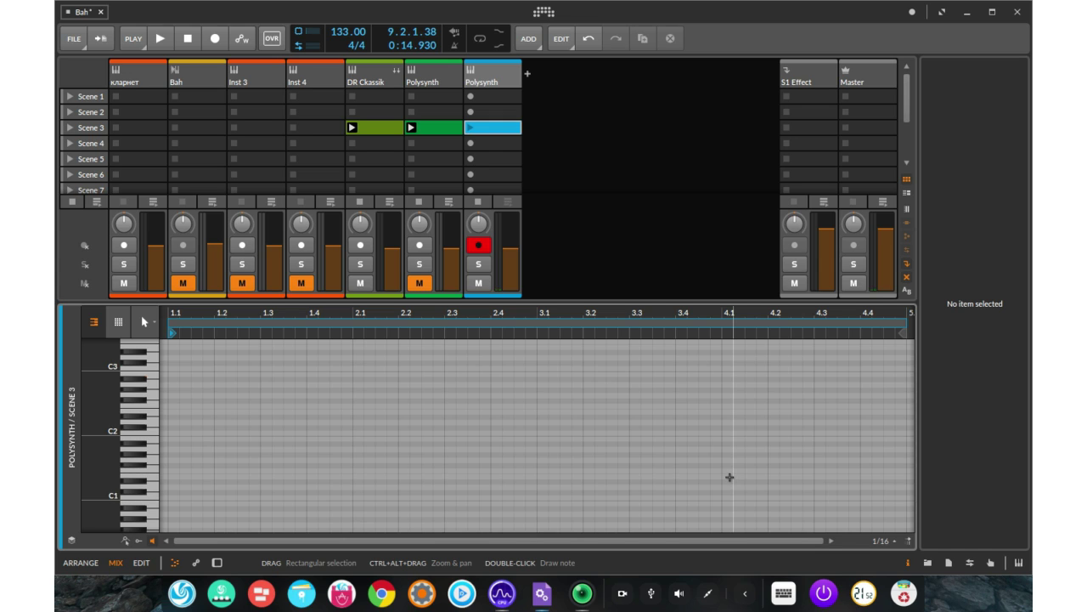
left_click(730, 478)
double_click(727, 471)
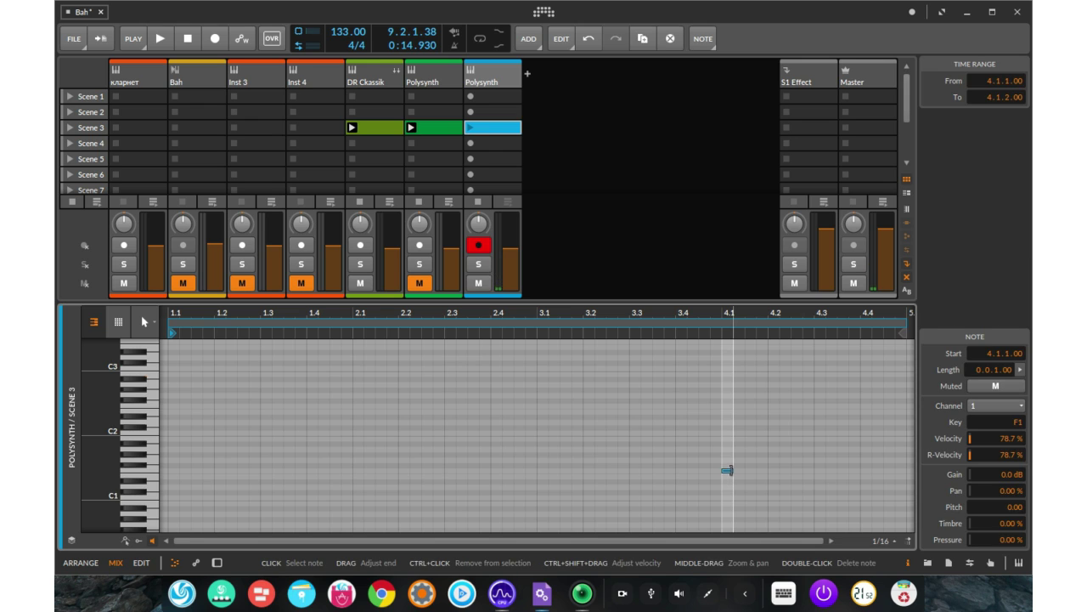
left_click_drag(727, 470, 890, 470)
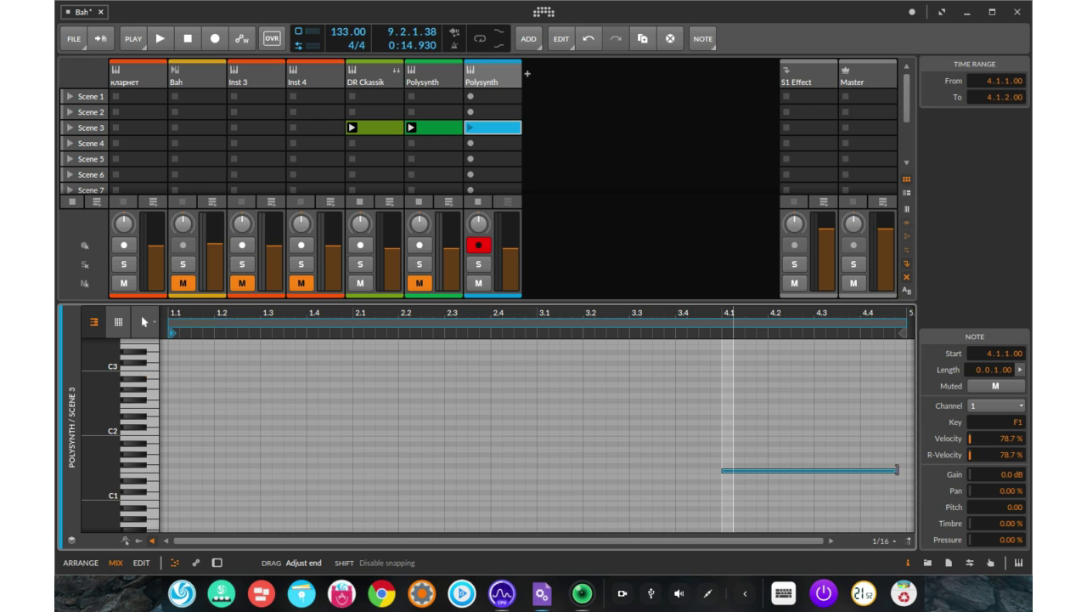
left_click_drag(902, 470, 907, 470)
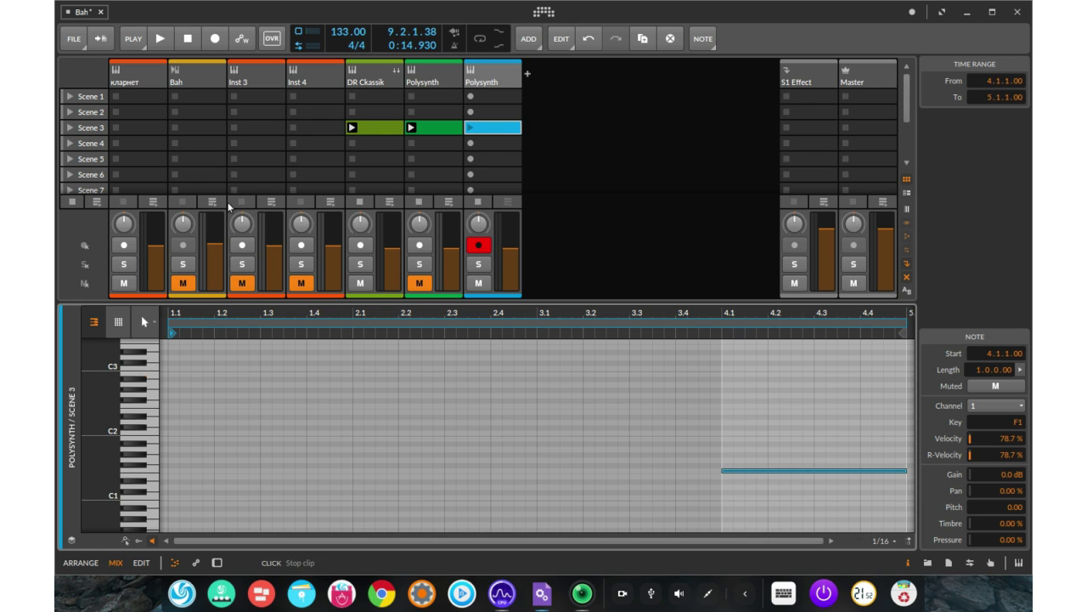
Step: Launch Scene 3 to listen to the new noise clip with the other clips, and stop playback
left_click(69, 129)
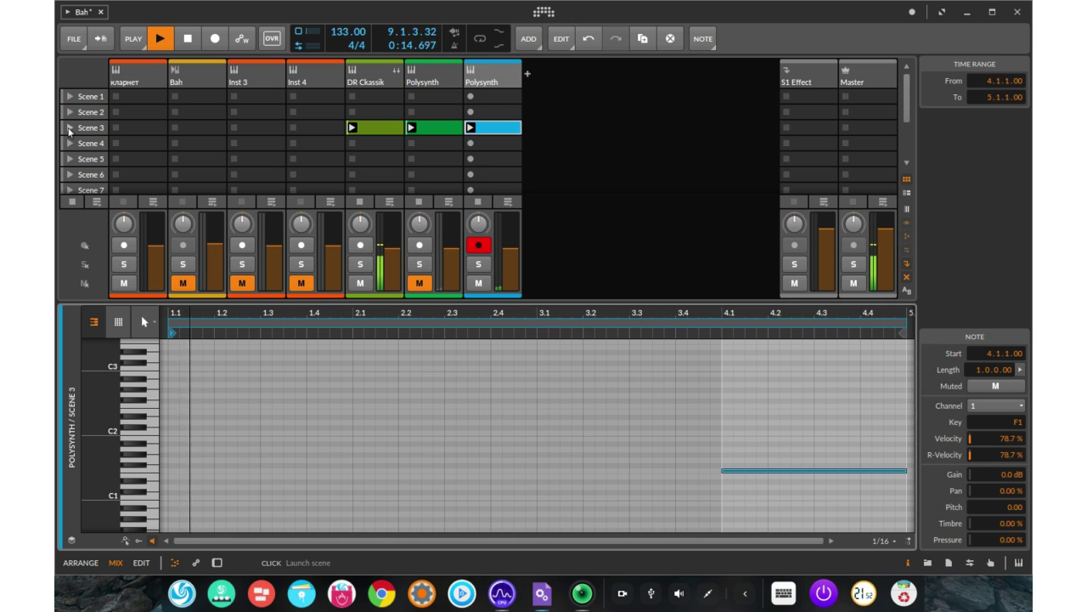
key("space")
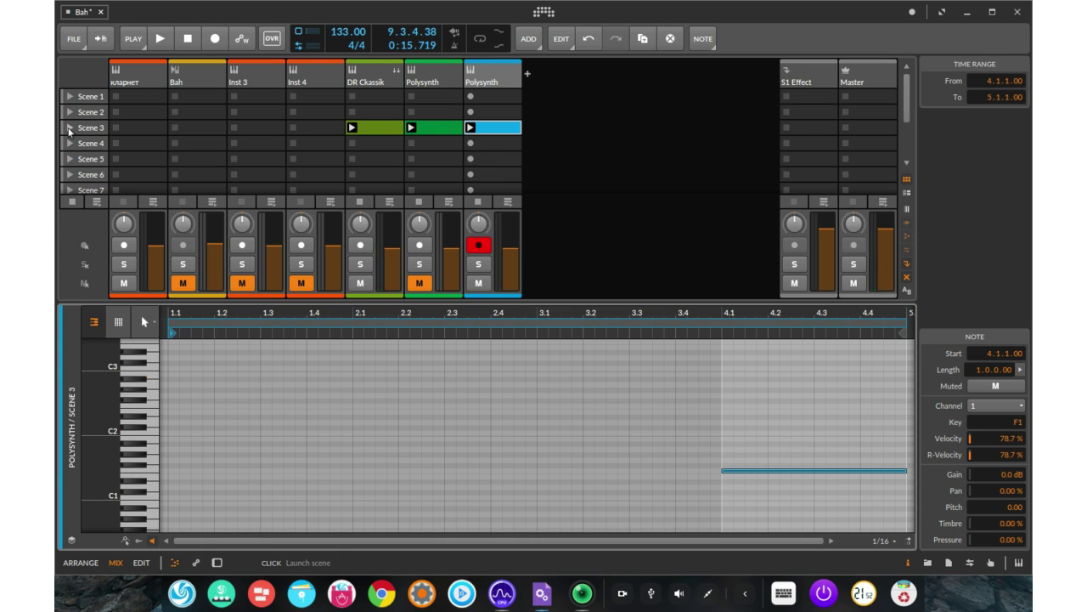